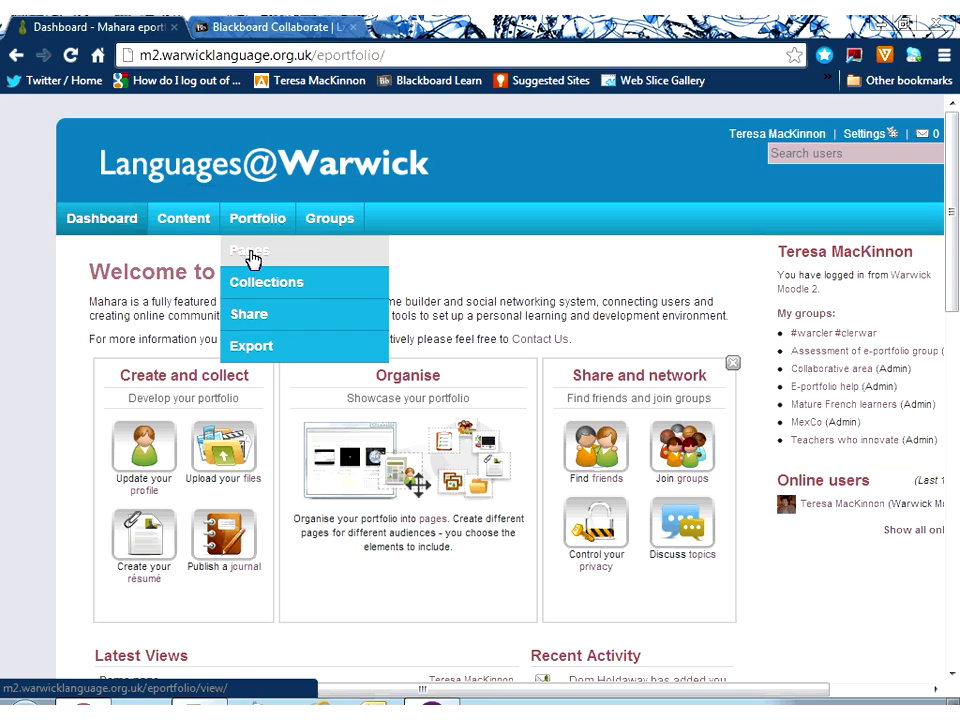
# Open the Demo page from the portfolio's page list and start editing its content
pyautogui.click(252, 260)
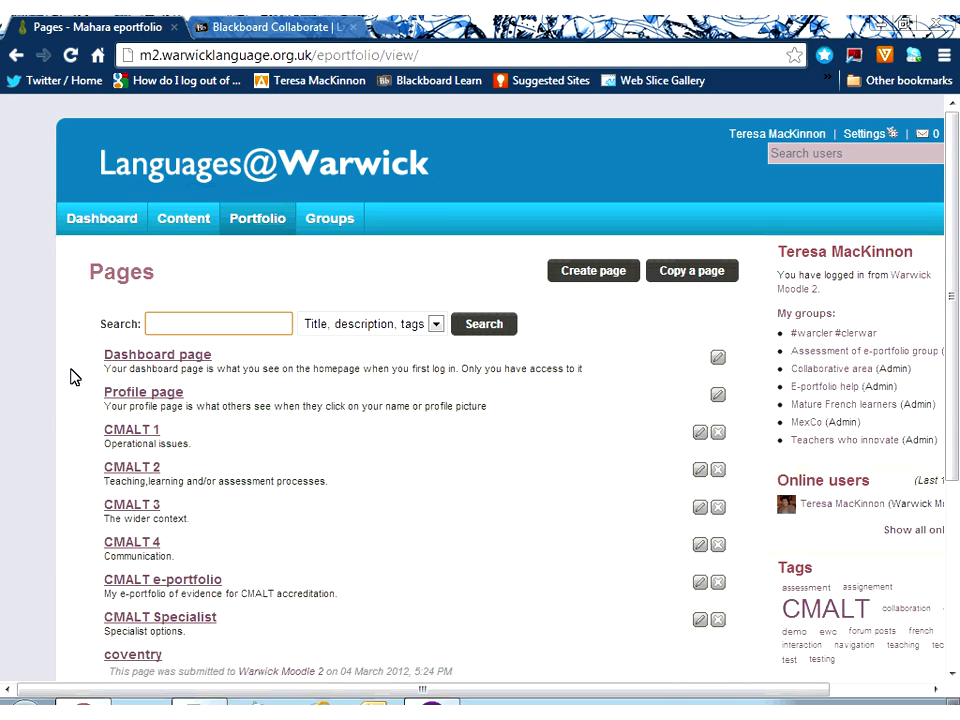
pyautogui.scroll(-1, 70, 376)
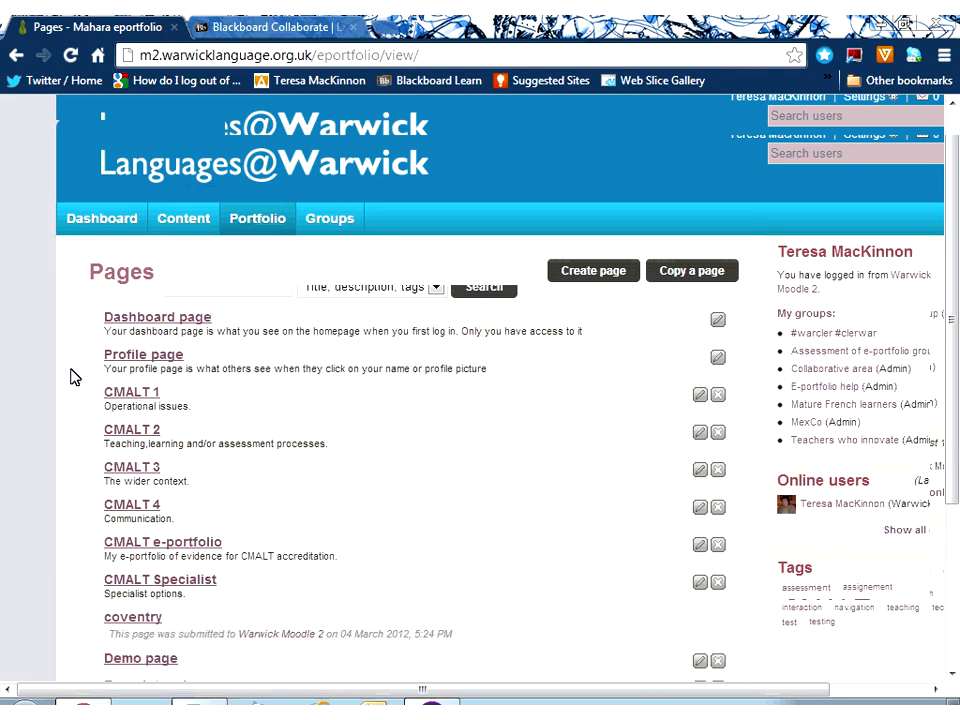
pyautogui.scroll(-4, 70, 376)
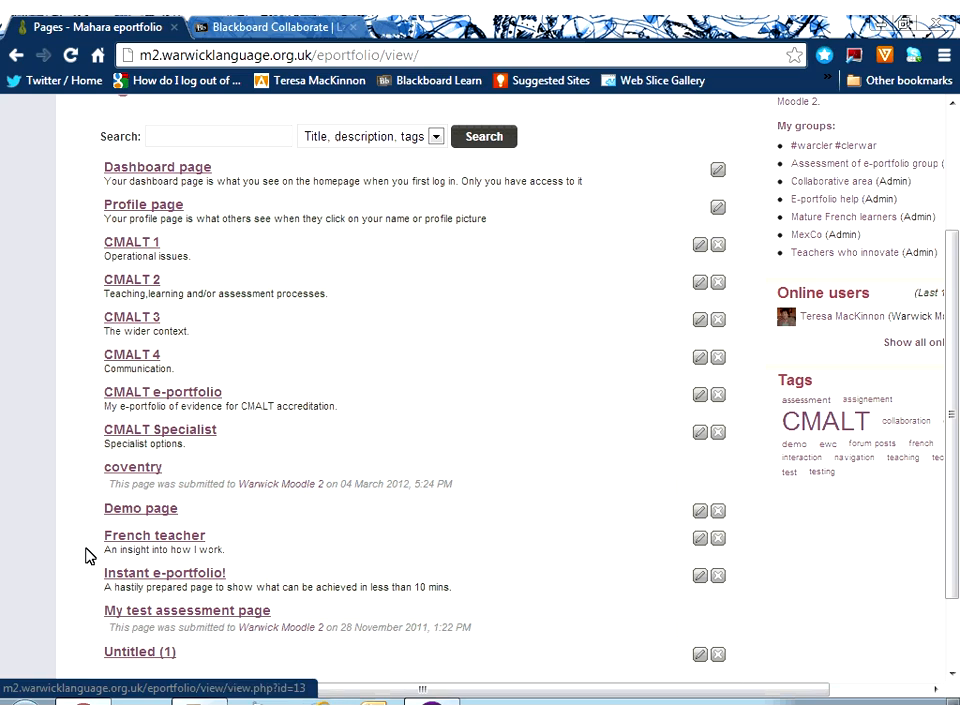
pyautogui.click(157, 516)
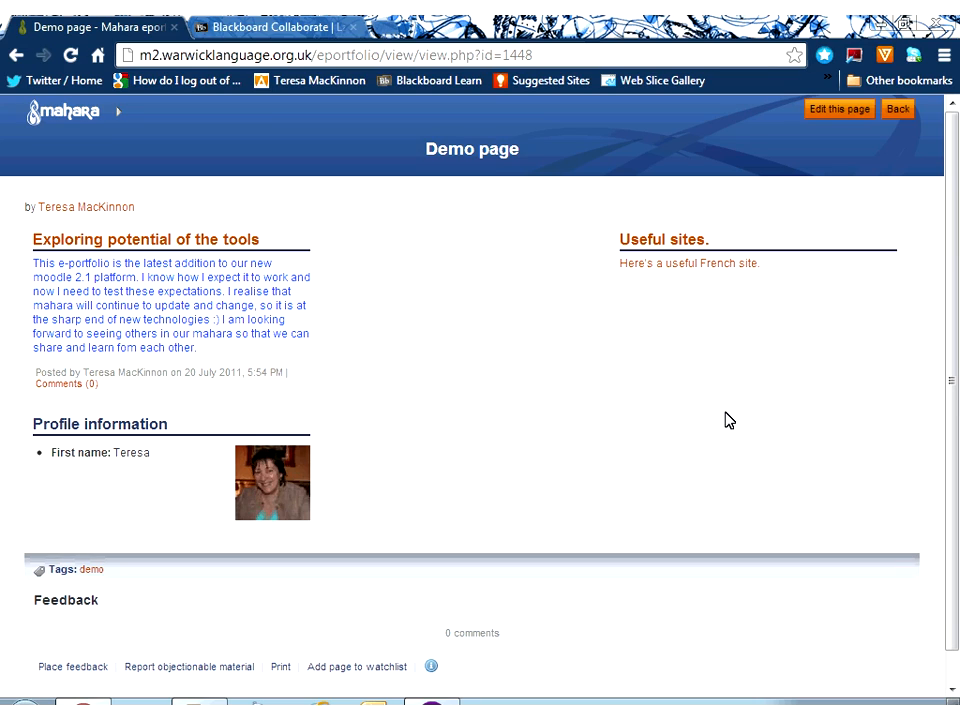
pyautogui.click(829, 114)
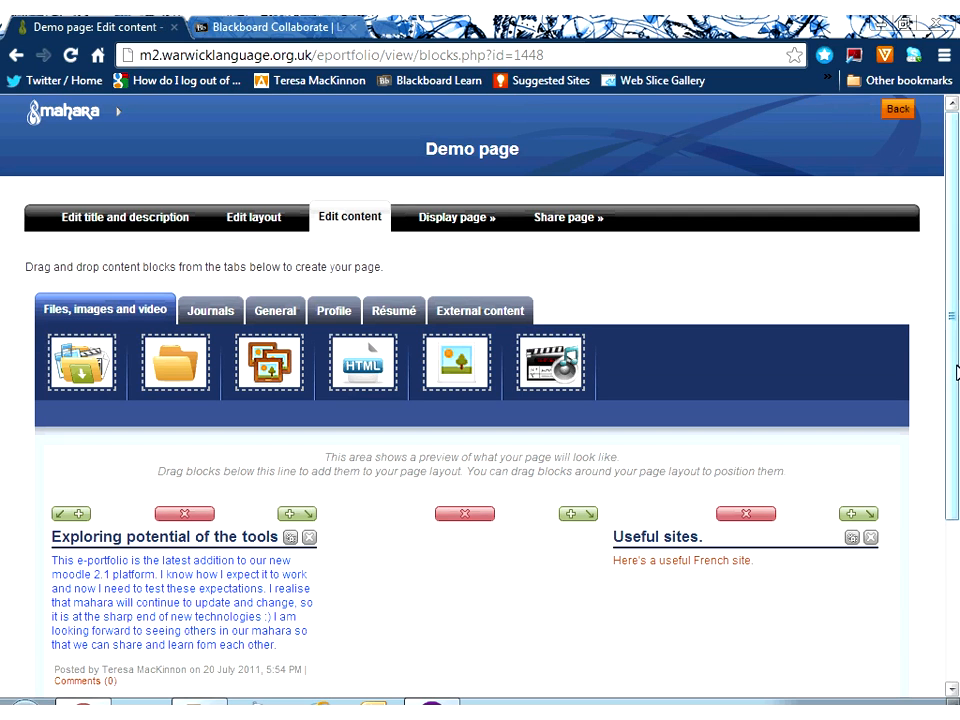
# Change the Demo page's layout to 2 columns with equal widths and save it
pyautogui.scroll(-2, 939, 376)
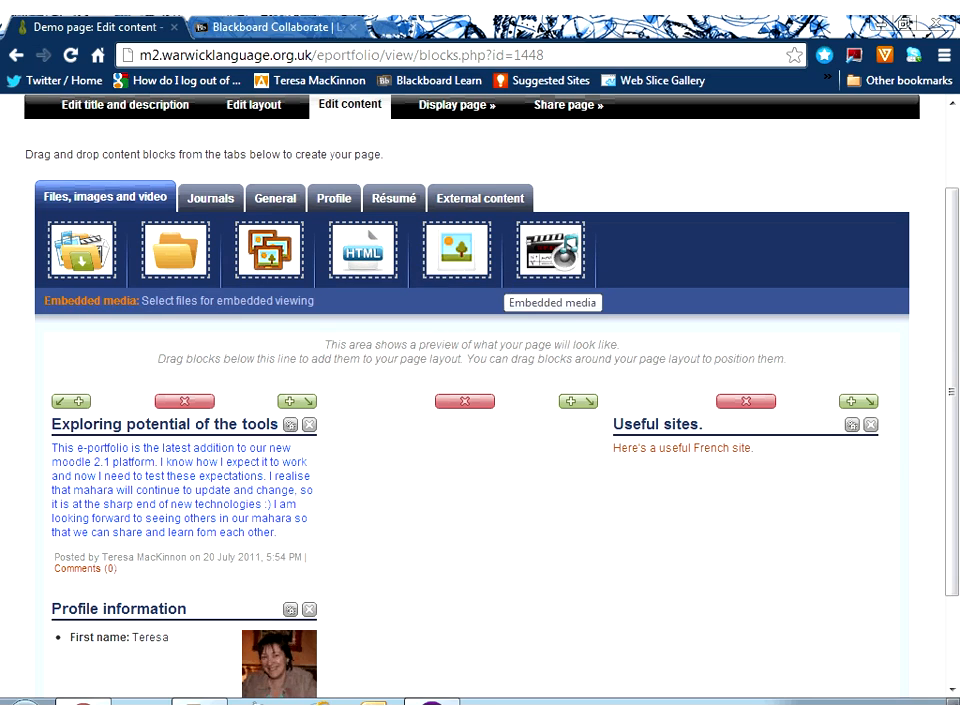
pyautogui.scroll(-2, 495, 557)
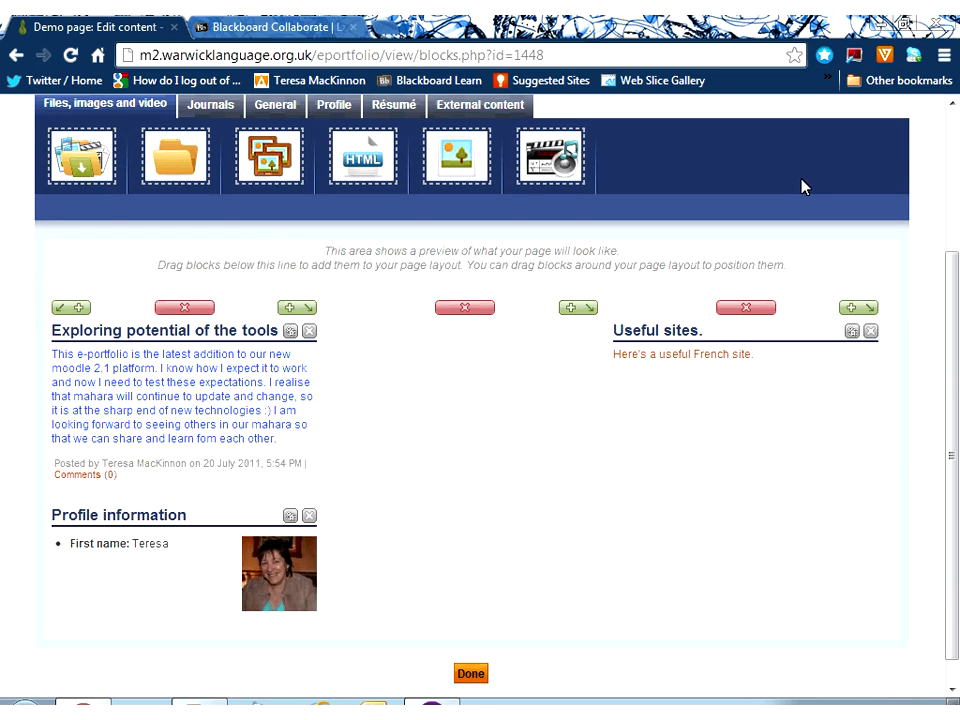
pyautogui.scroll(3, 802, 182)
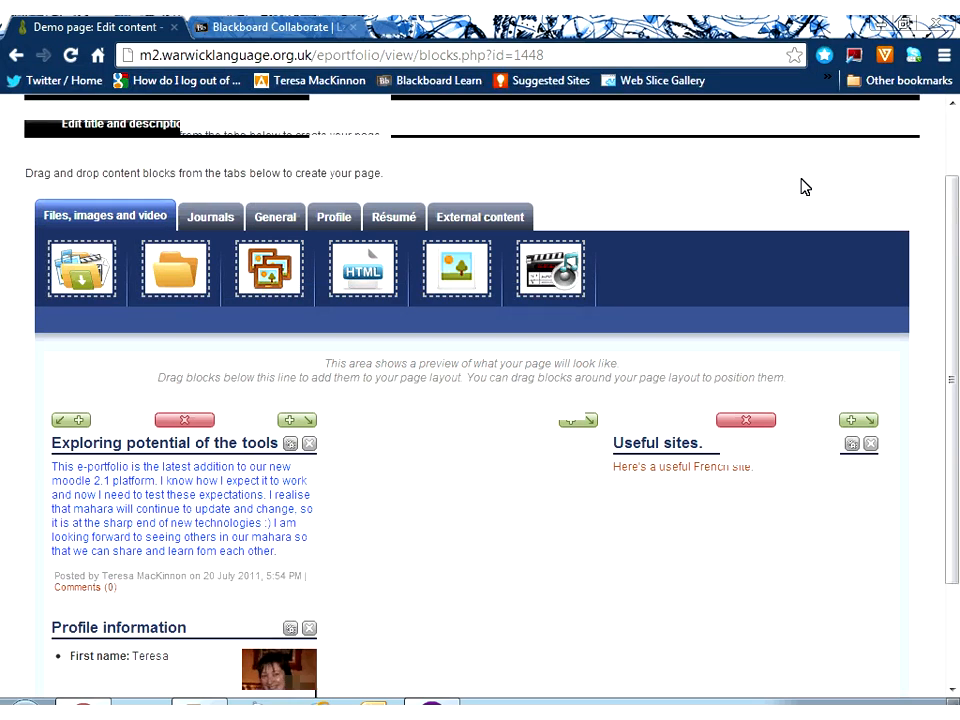
pyautogui.scroll(2, 805, 186)
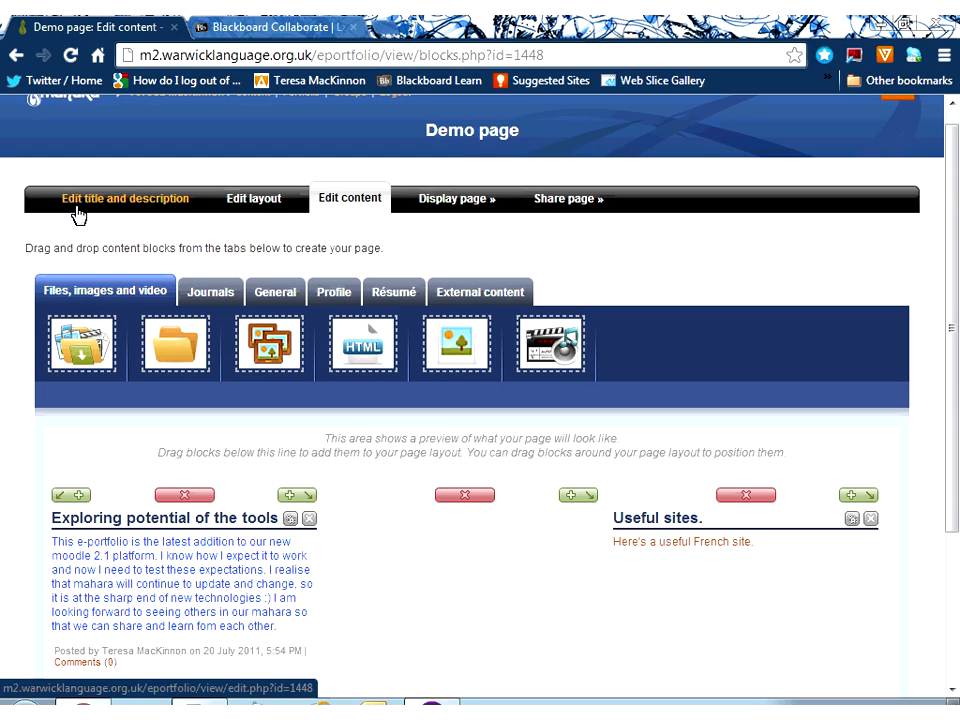
pyautogui.click(270, 212)
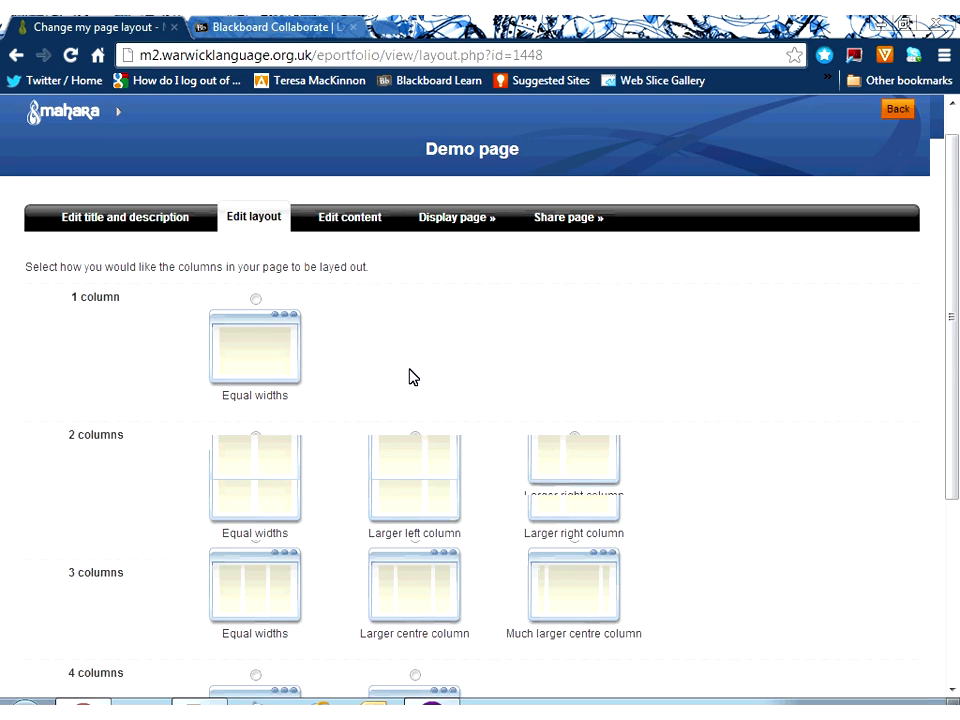
pyautogui.scroll(-2, 409, 377)
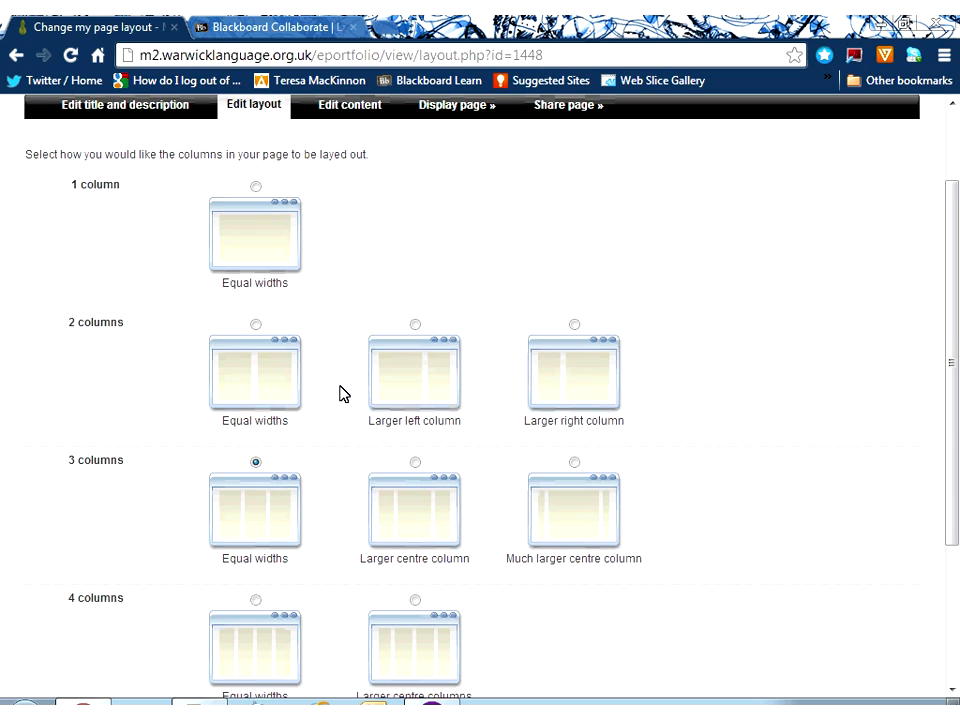
pyautogui.click(256, 325)
pyautogui.scroll(-3, 755, 542)
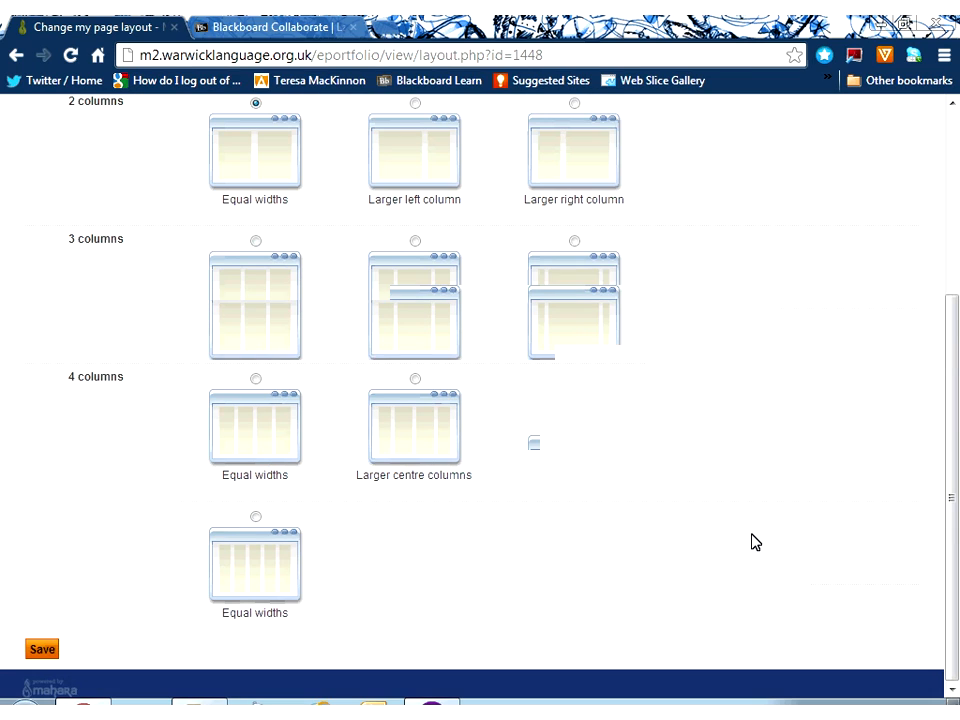
pyautogui.click(45, 650)
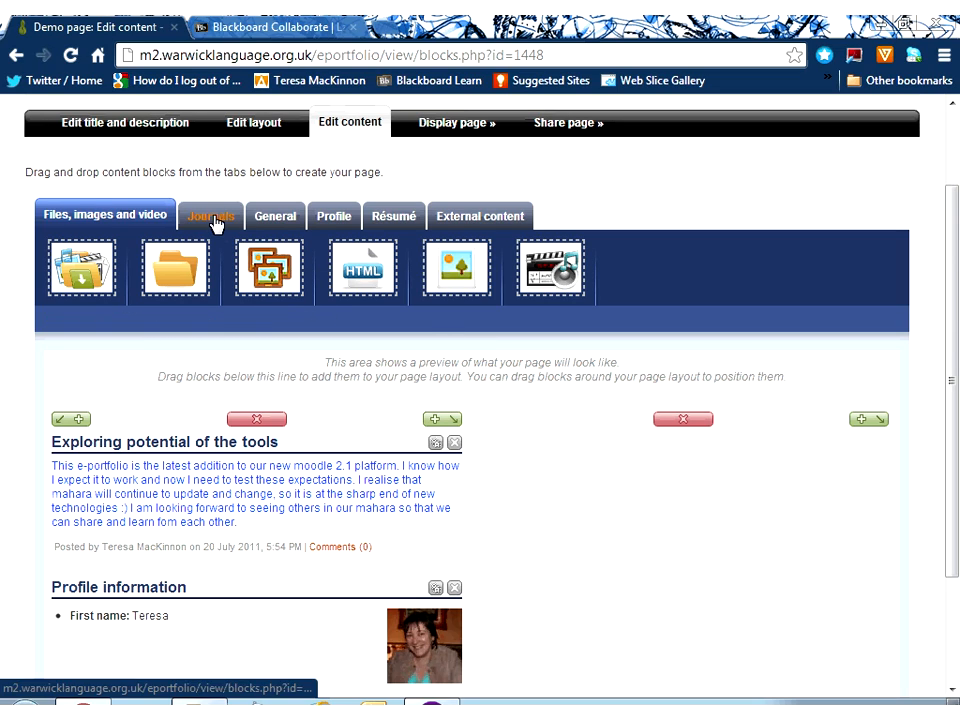
# Examine the content blocks offered for Journals, General, Profile, Résumé and External content
pyautogui.click(212, 218)
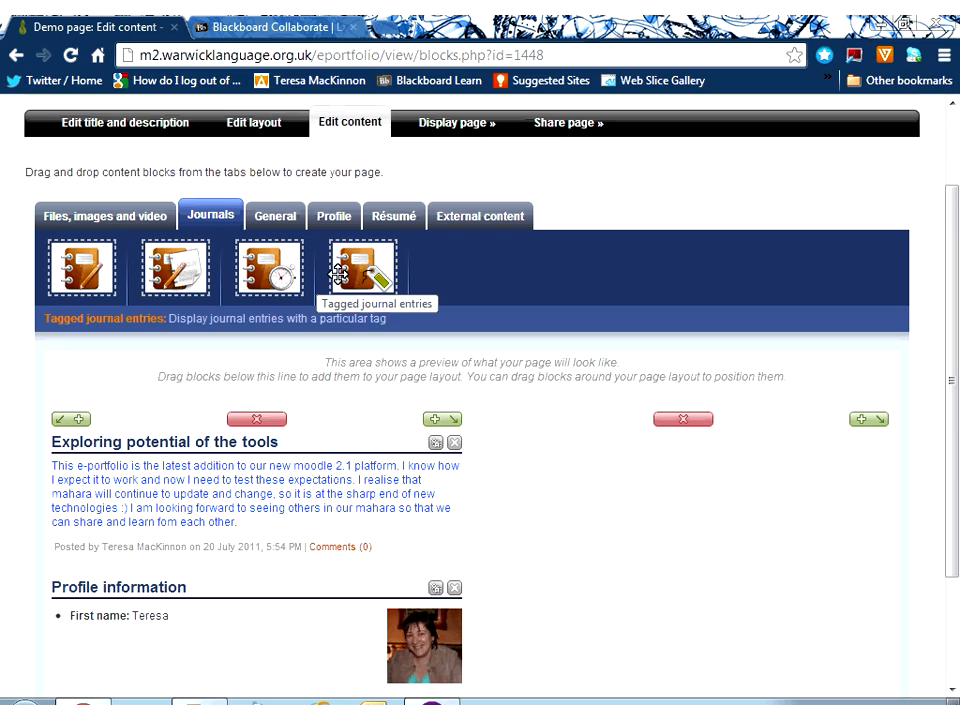
pyautogui.click(259, 221)
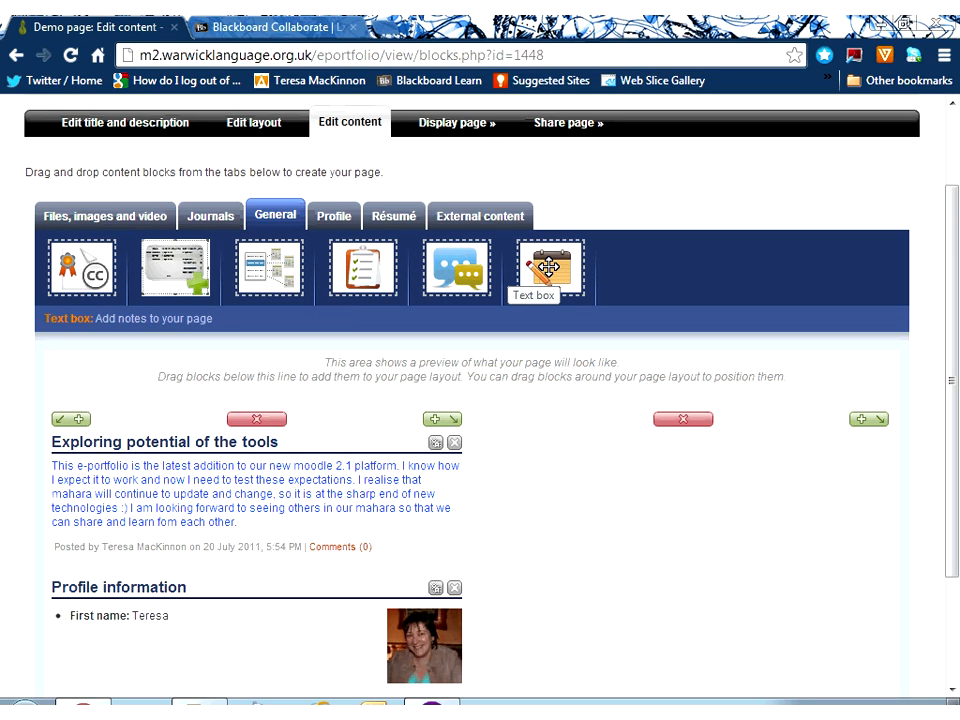
pyautogui.click(335, 220)
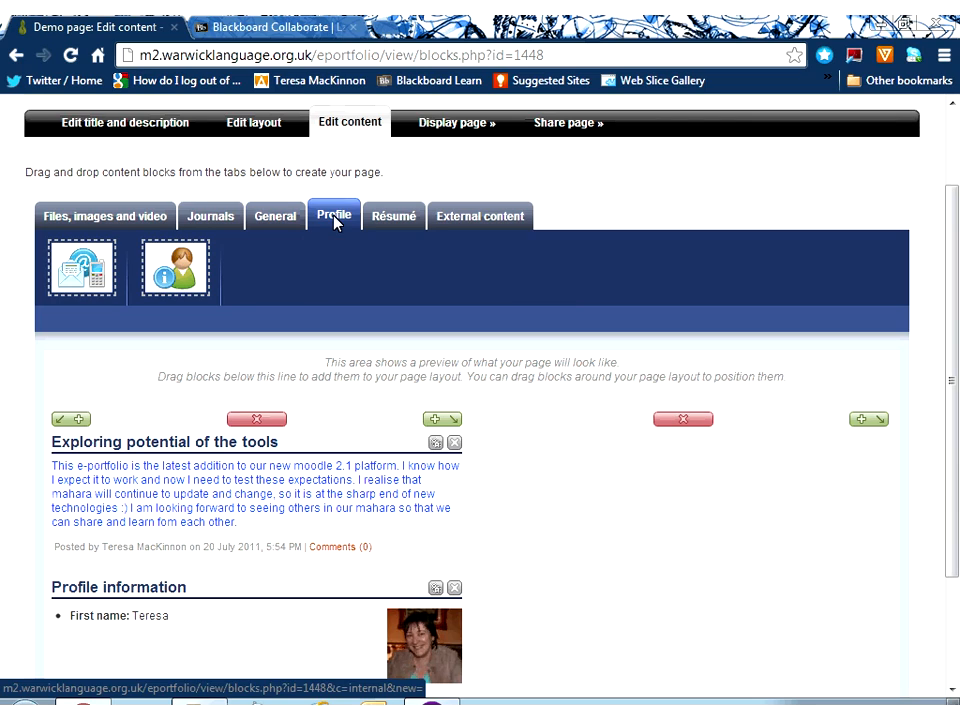
pyautogui.click(405, 218)
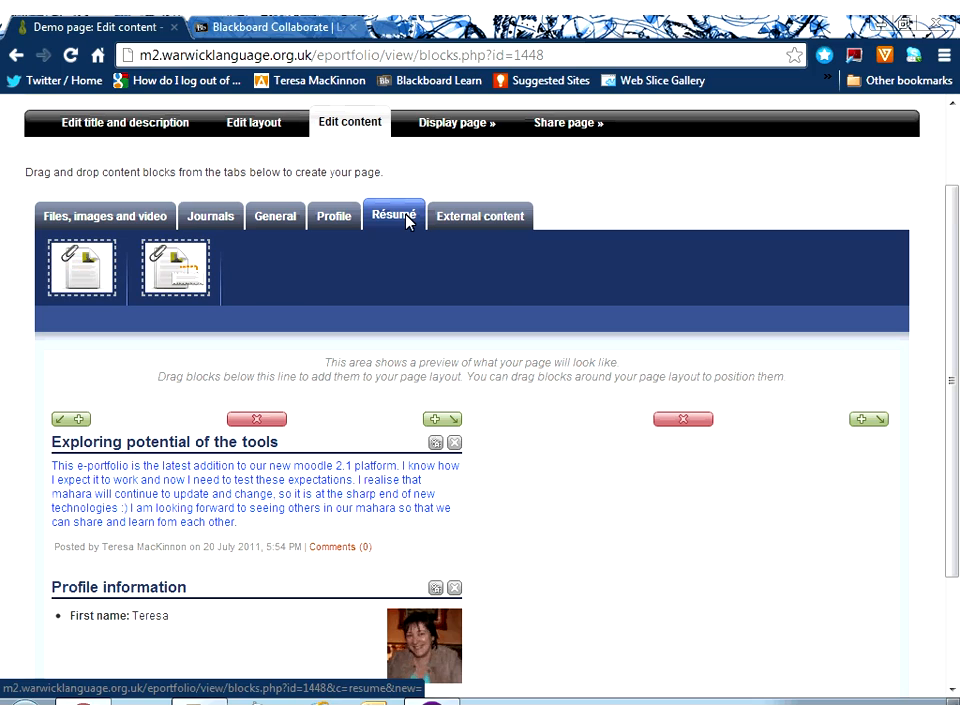
pyautogui.click(513, 221)
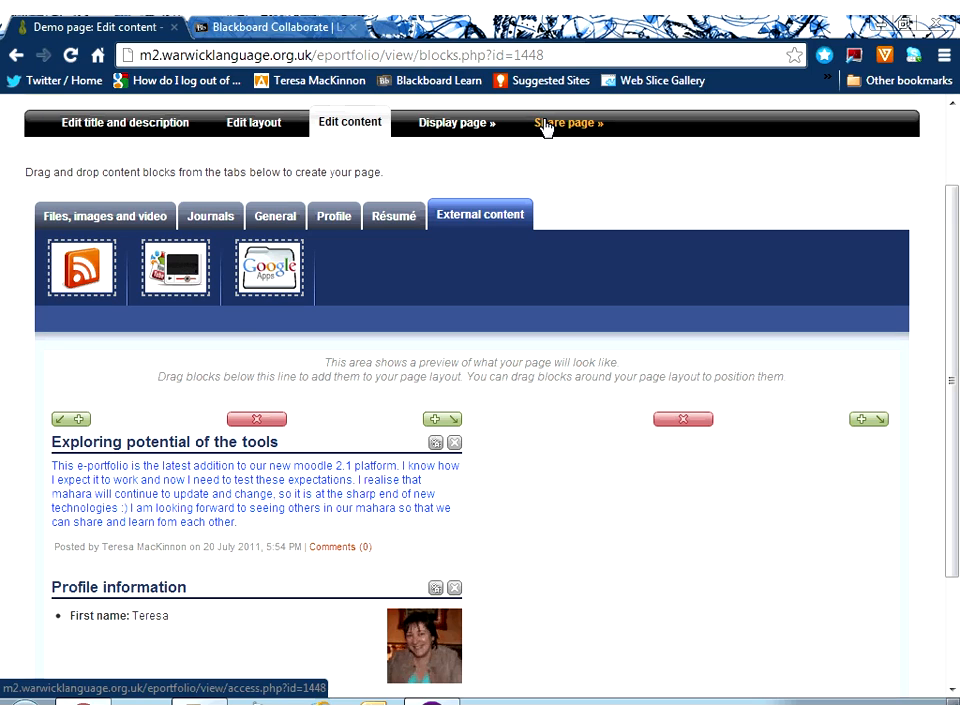
# Add a general text box block to the page's empty second column and title it "weblinks"
pyautogui.click(278, 219)
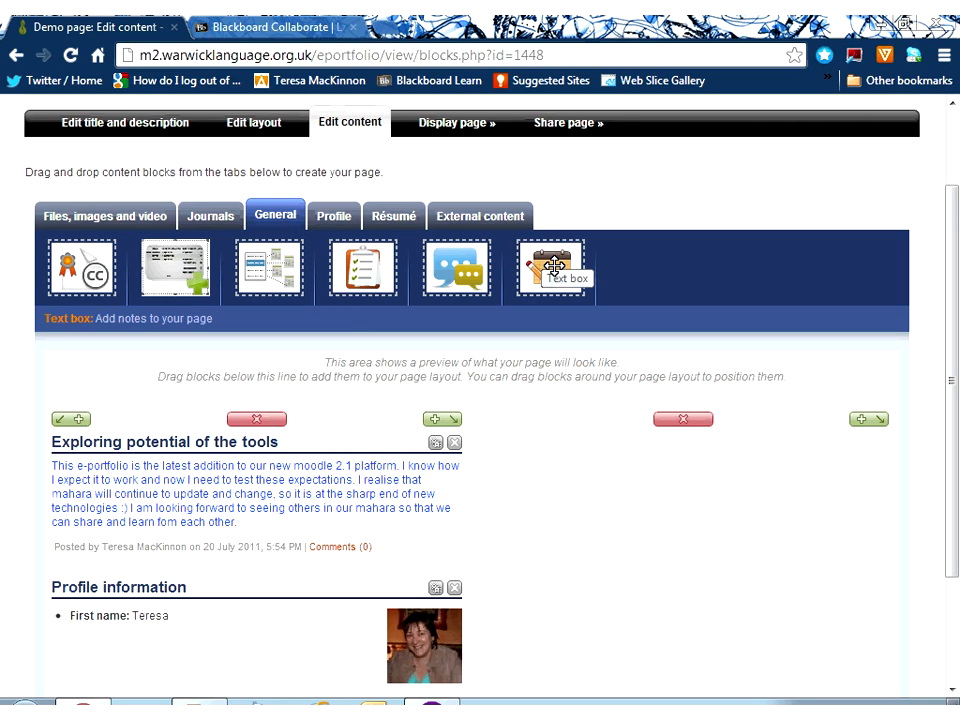
pyautogui.moveTo(554, 266); pyautogui.dragTo(740, 462)
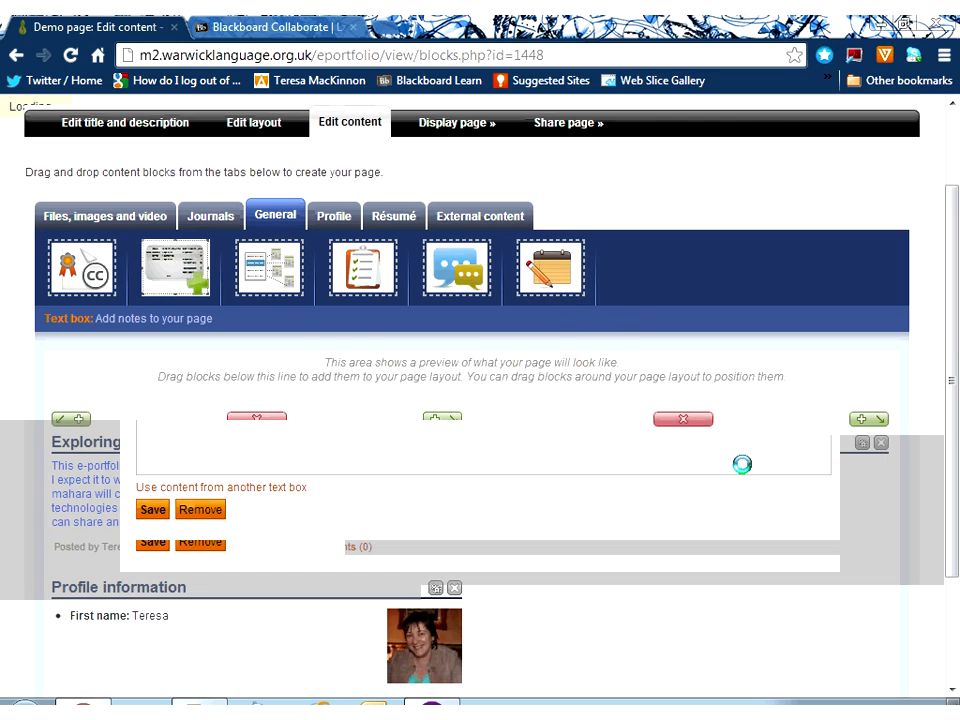
pyautogui.click(236, 289)
pyautogui.press('BackSpace')
pyautogui.press('BackSpace')
pyautogui.press('BackSpace')
pyautogui.press('BackSpace')
pyautogui.press('BackSpace')
pyautogui.press('BackSpace')
pyautogui.press('BackSpace')
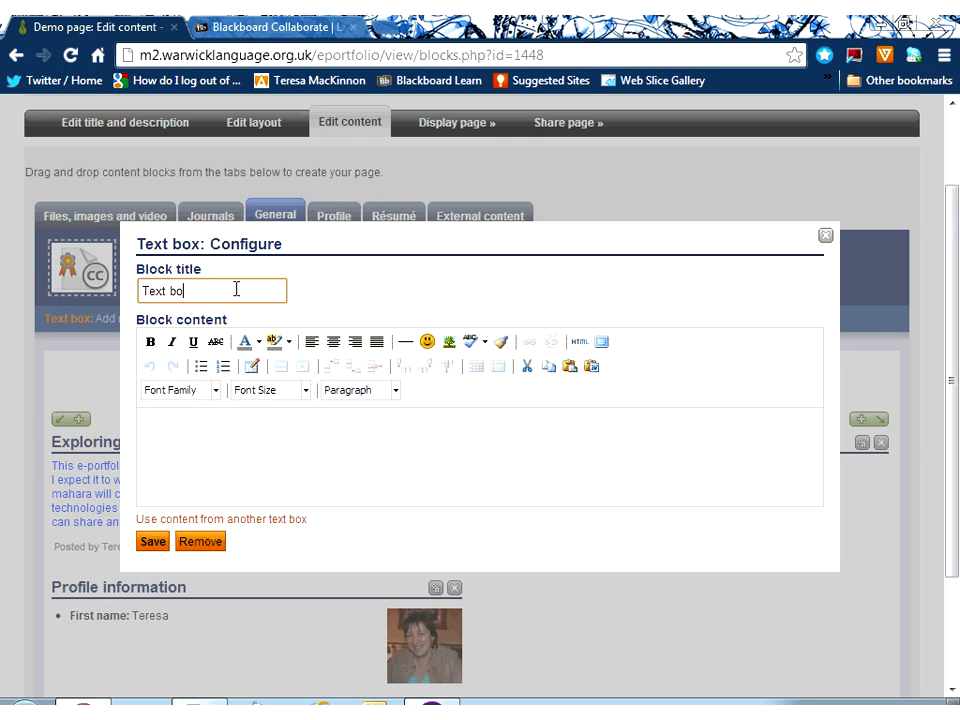
pyautogui.press('BackSpace')
pyautogui.write('weblinks')
pyautogui.click(200, 420)
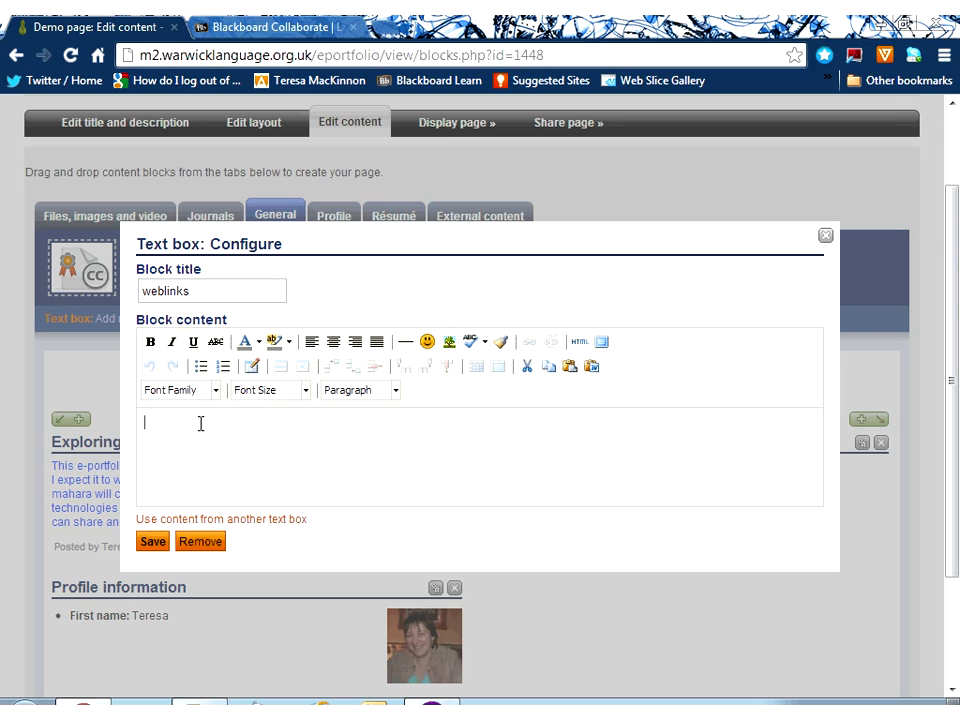
pyautogui.write("Here's one of my favourite sites.")
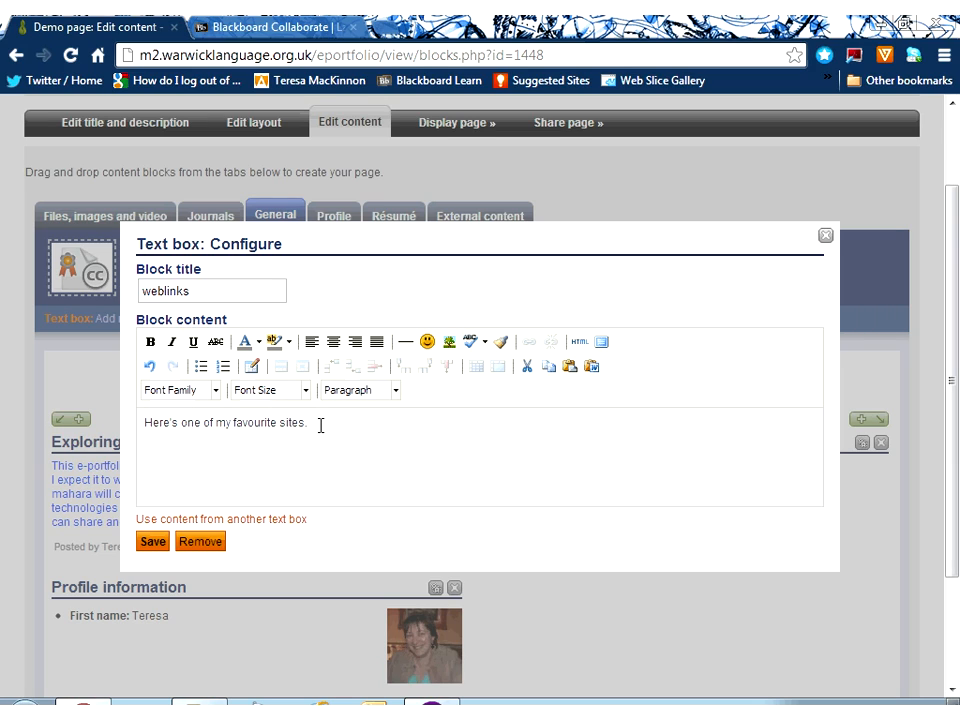
pyautogui.moveTo(319, 423); pyautogui.dragTo(140, 424)
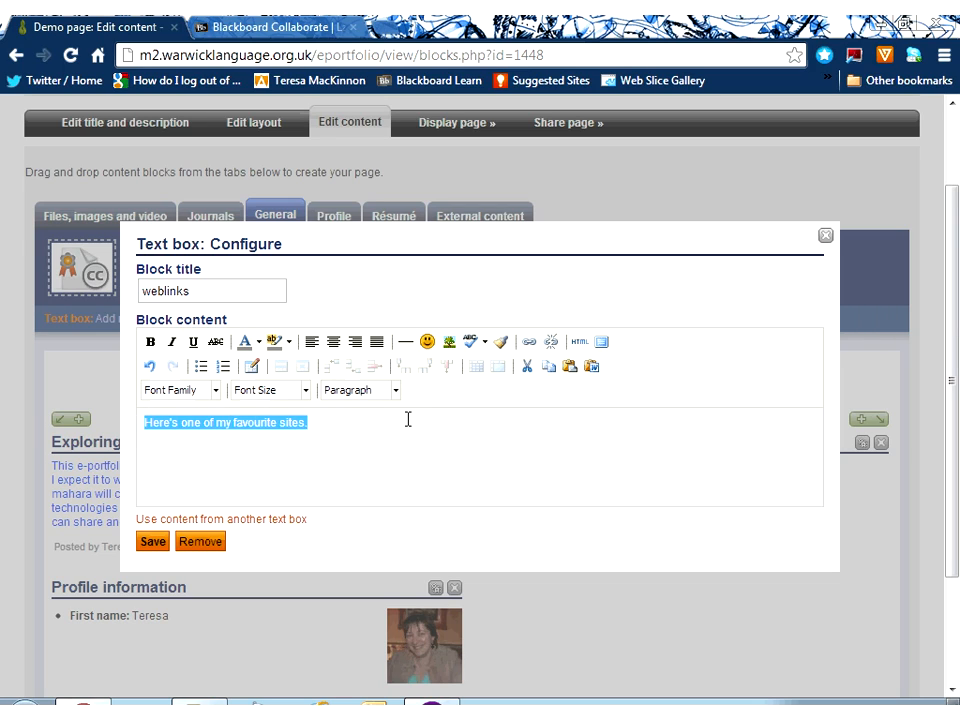
pyautogui.click(529, 344)
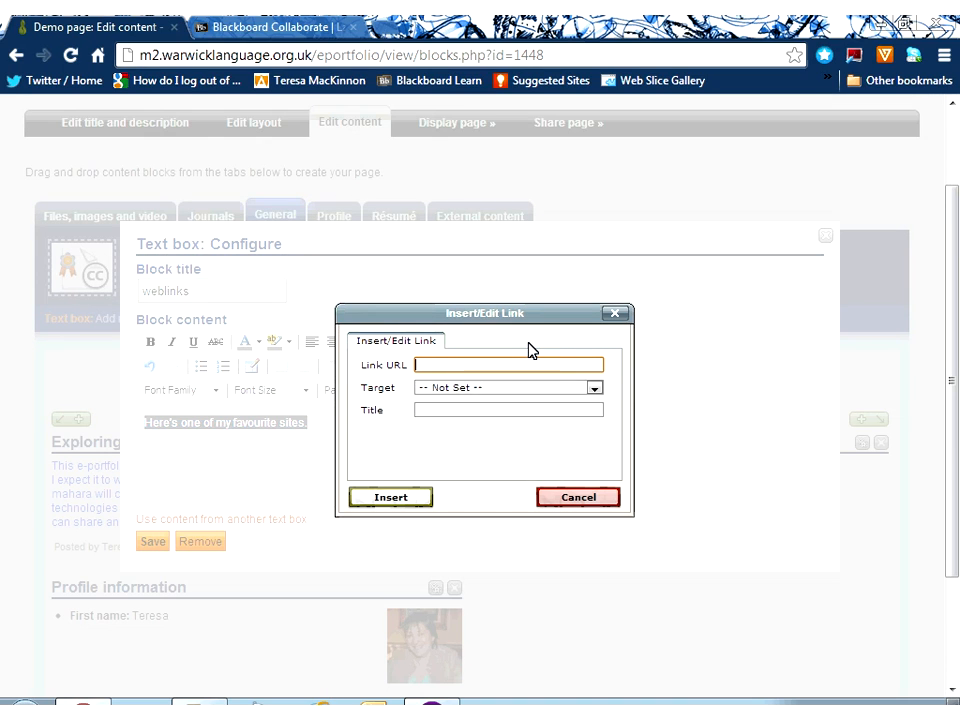
pyautogui.write('www.bbc.co.uk')
pyautogui.press('Return')
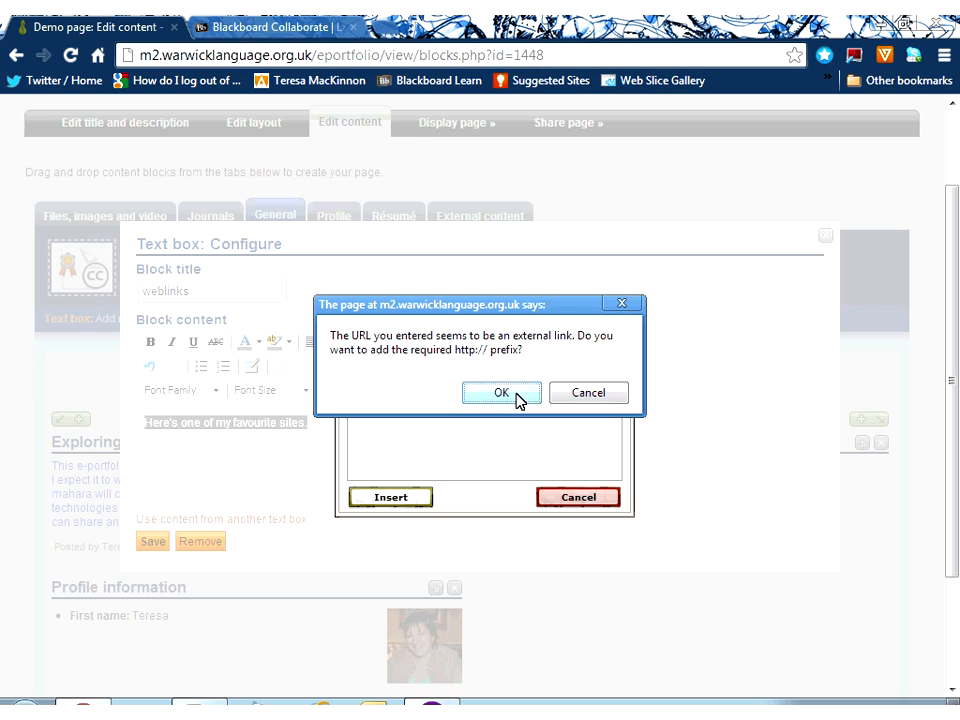
pyautogui.click(517, 394)
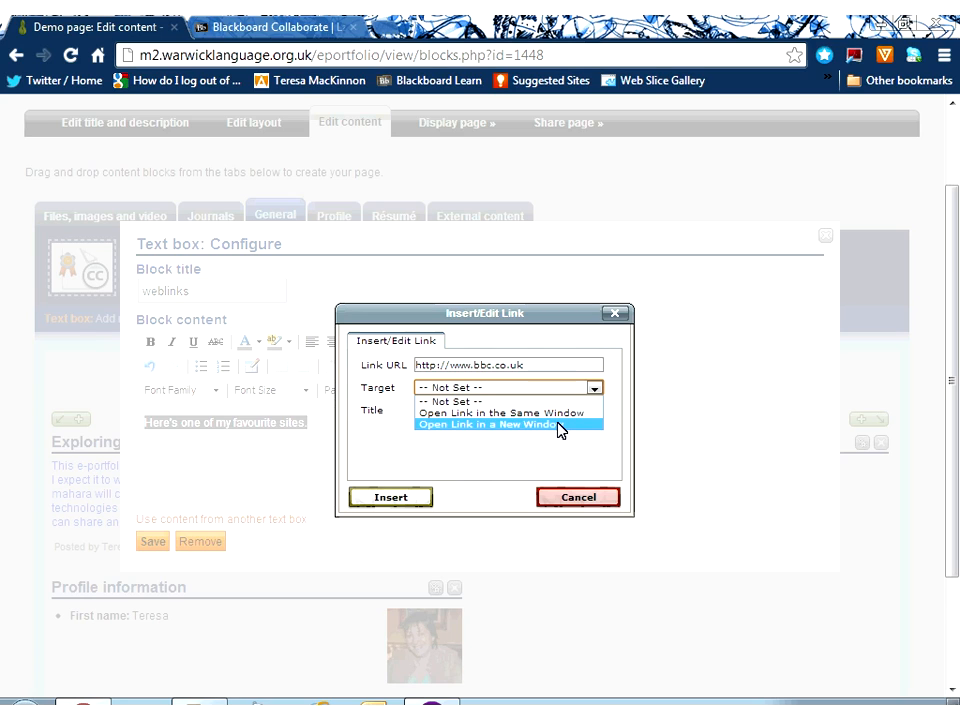
# Insert the link with a new-window target and the title "bbc site", and save the text box
pyautogui.click(561, 425)
pyautogui.click(557, 410)
pyautogui.write('bbc ')
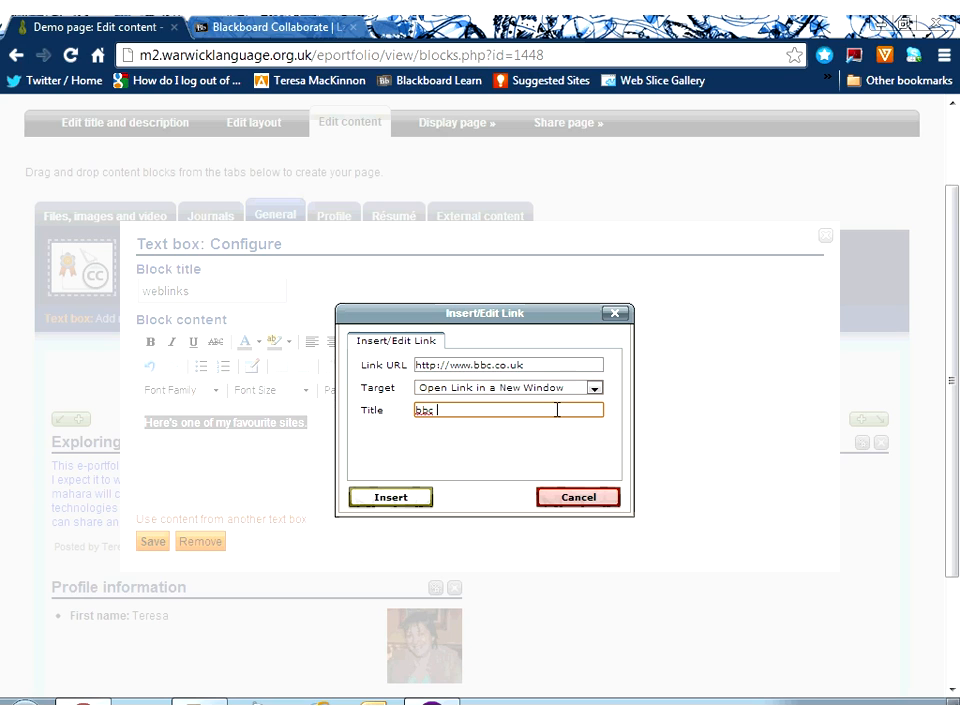
pyautogui.write('site')
pyautogui.click(381, 497)
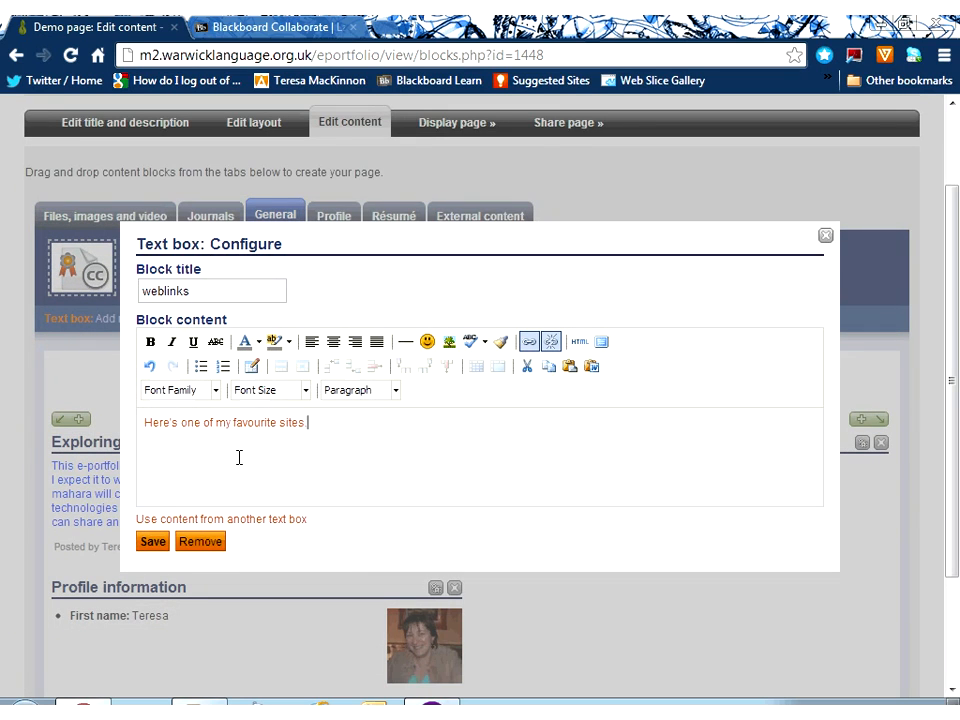
pyautogui.click(153, 549)
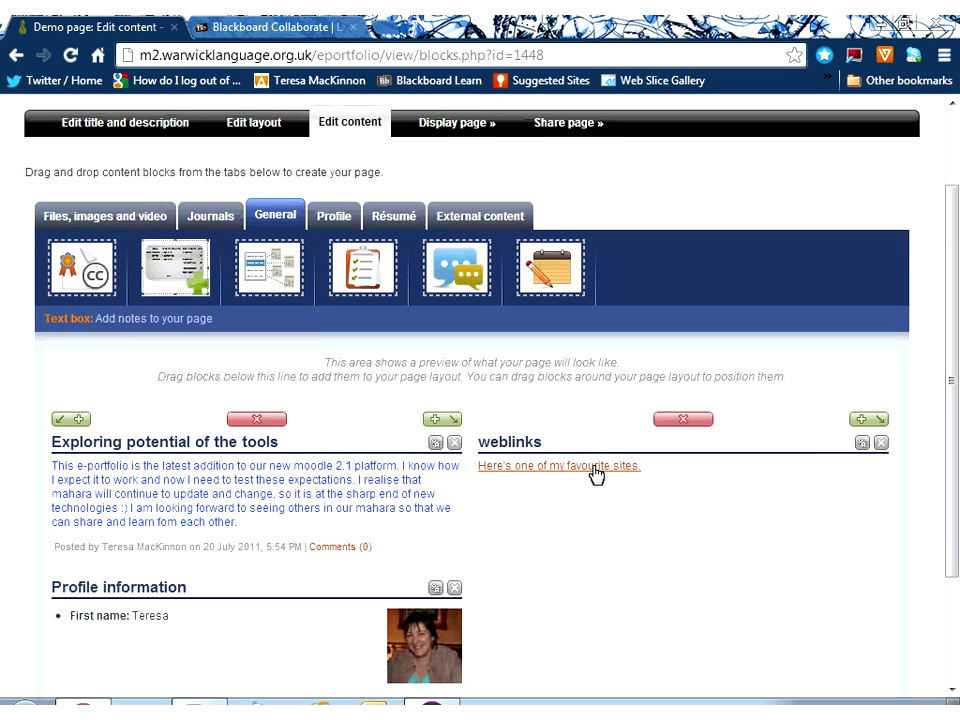
# Finish editing the page content and open the Demo page from the page list to view it
pyautogui.click(952, 691)
pyautogui.click(472, 644)
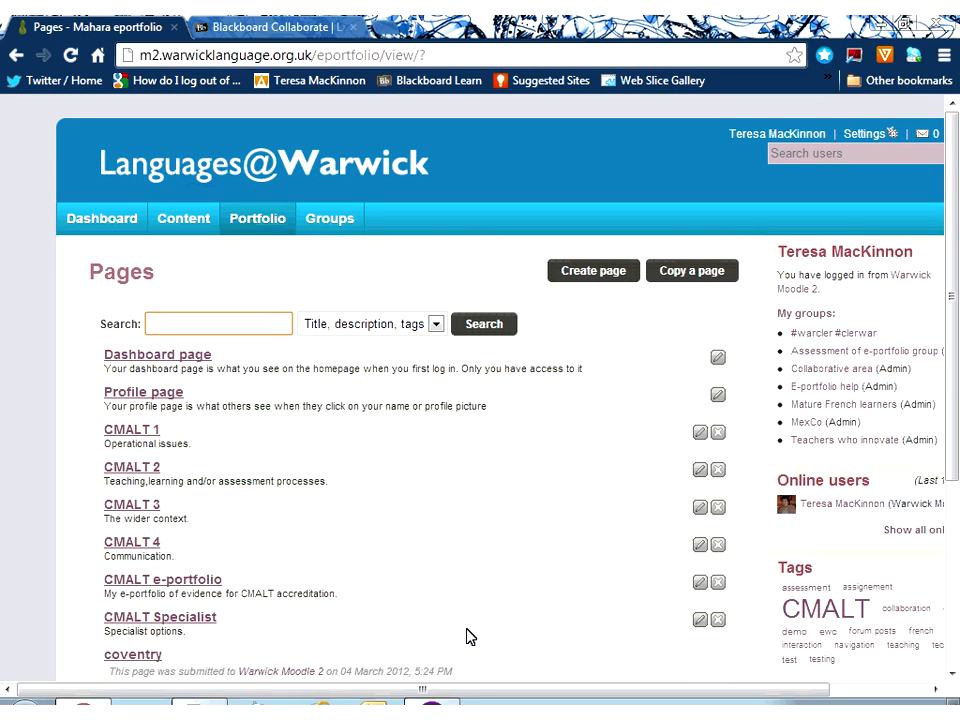
pyautogui.press('Down')
pyautogui.click(399, 571)
pyautogui.press('Down')
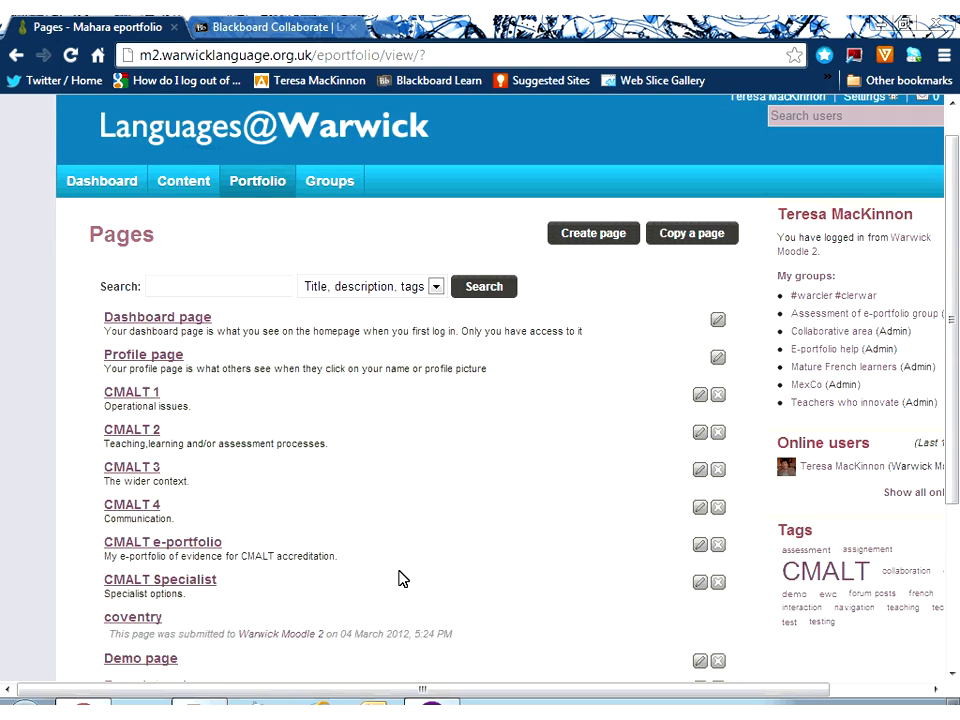
pyautogui.press('Down')
pyautogui.press('Down')
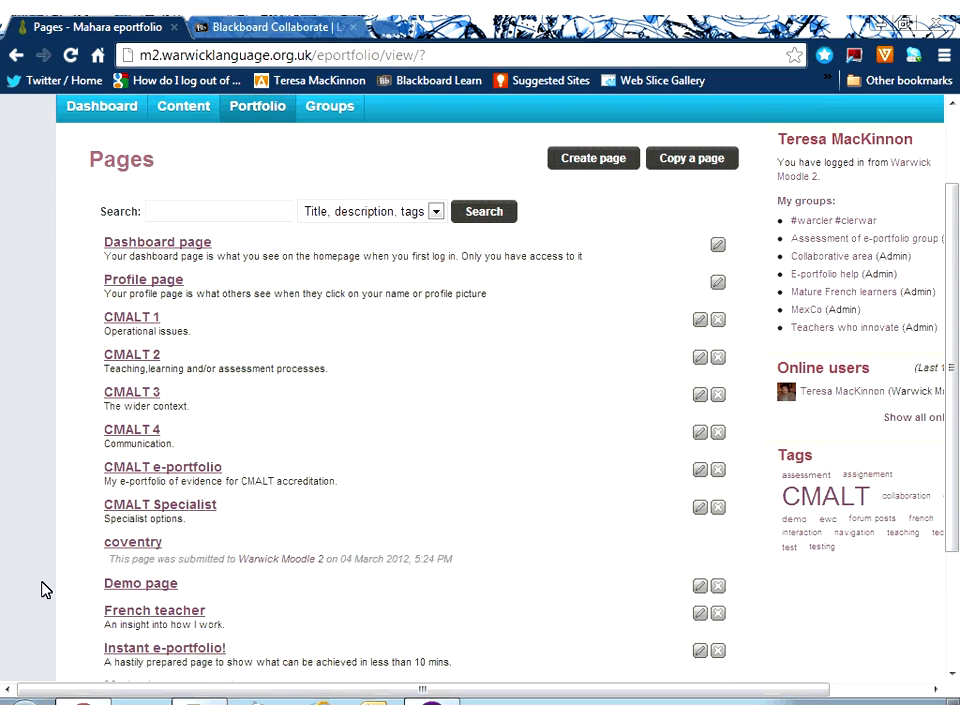
pyautogui.click(118, 592)
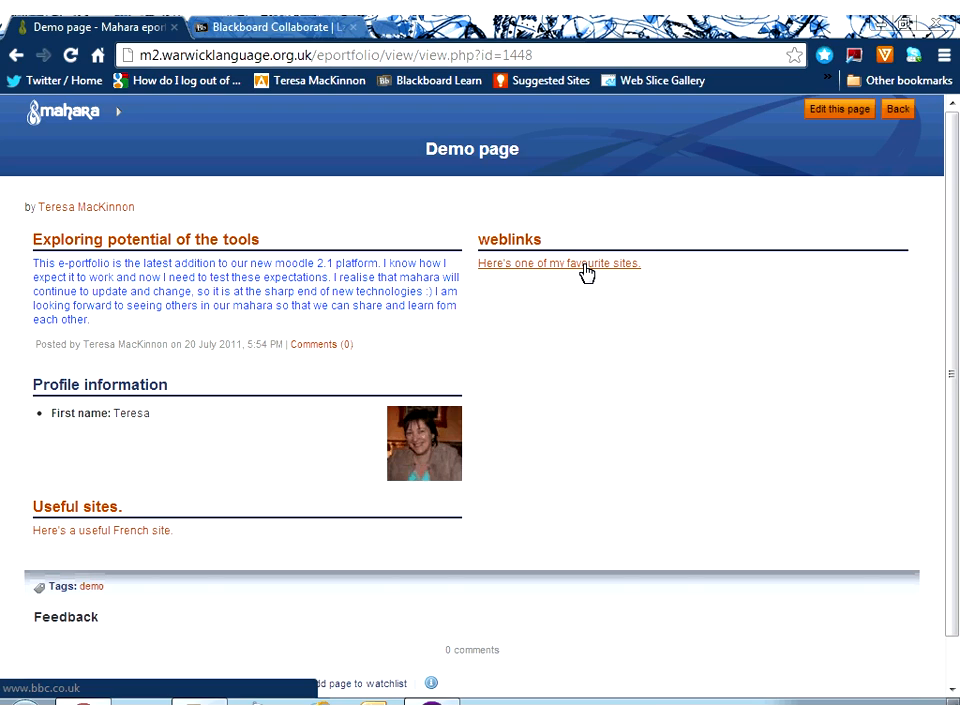
pyautogui.moveTo(139, 114)
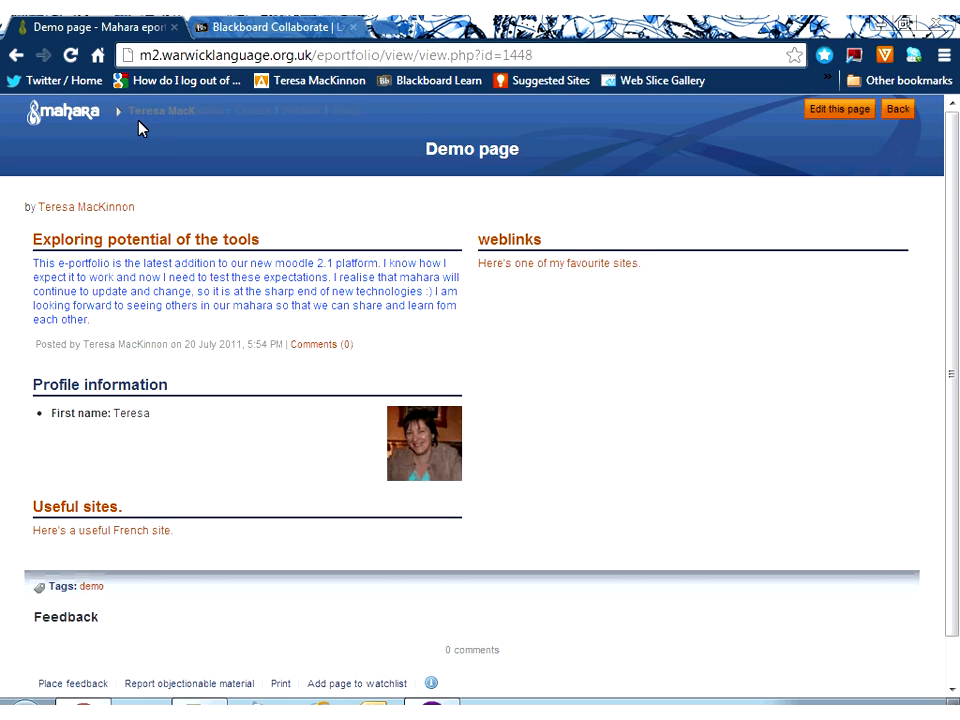